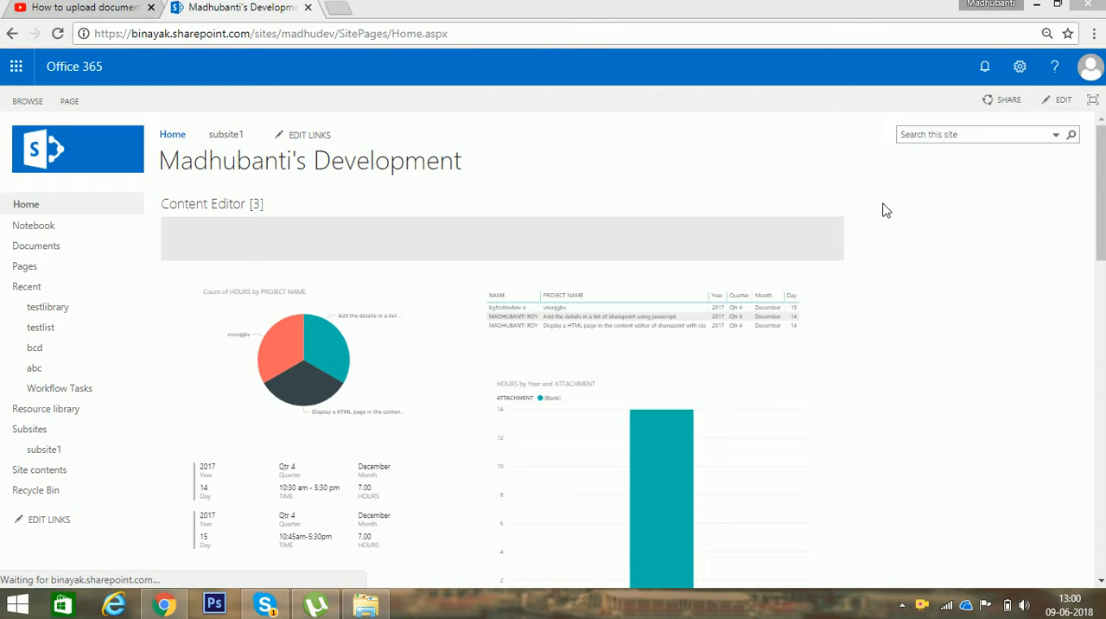
Step: Add a Custom List app named "testing" to the site
left_click(1023, 76)
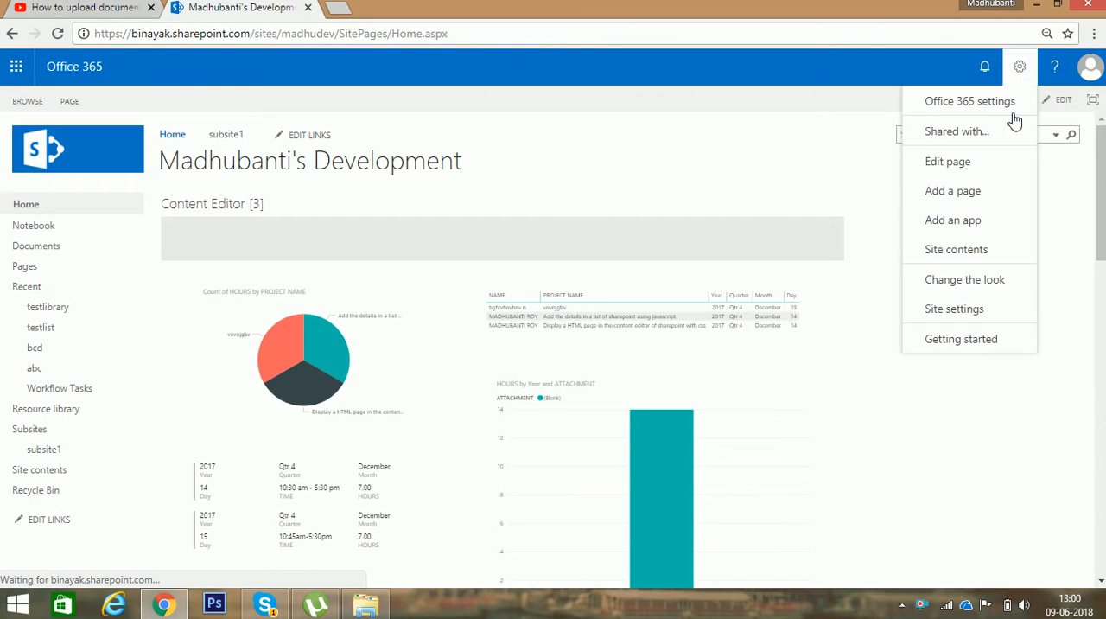
left_click(971, 229)
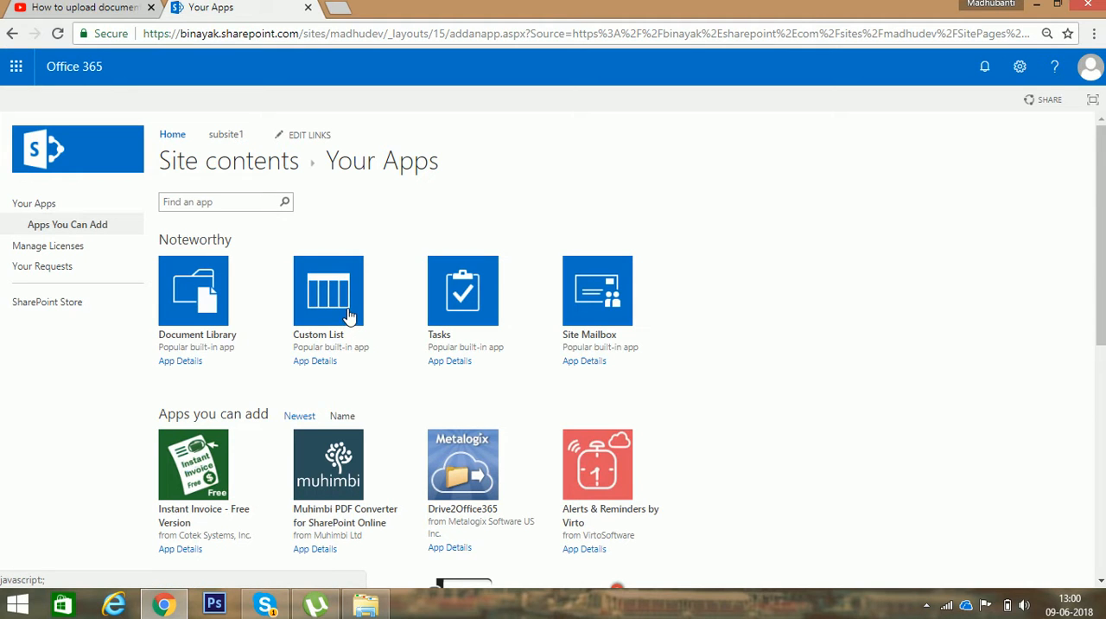
left_click(344, 304)
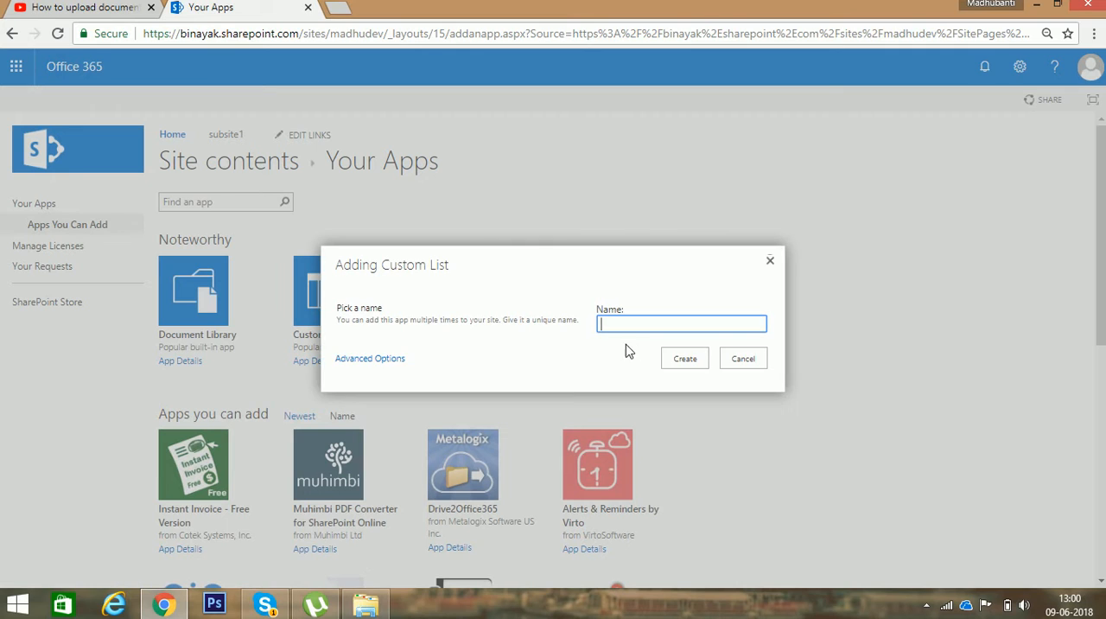
left_click(650, 331)
type("testing")
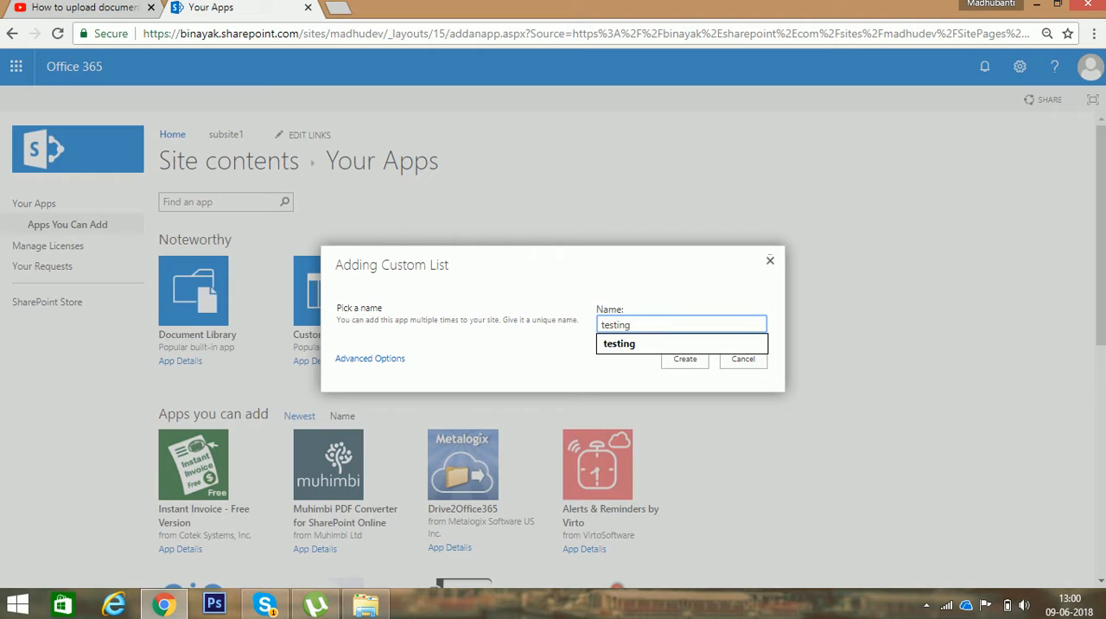
left_click(684, 361)
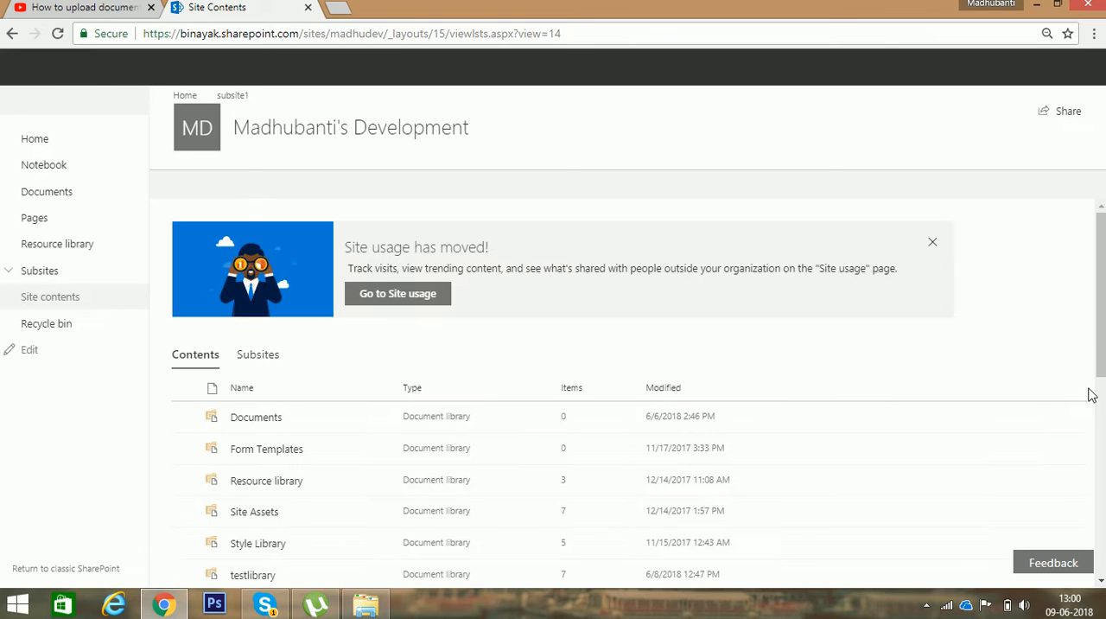
Step: Open the testing list from the site contents and go to its list settings
scroll(1103, 363, "down", 3)
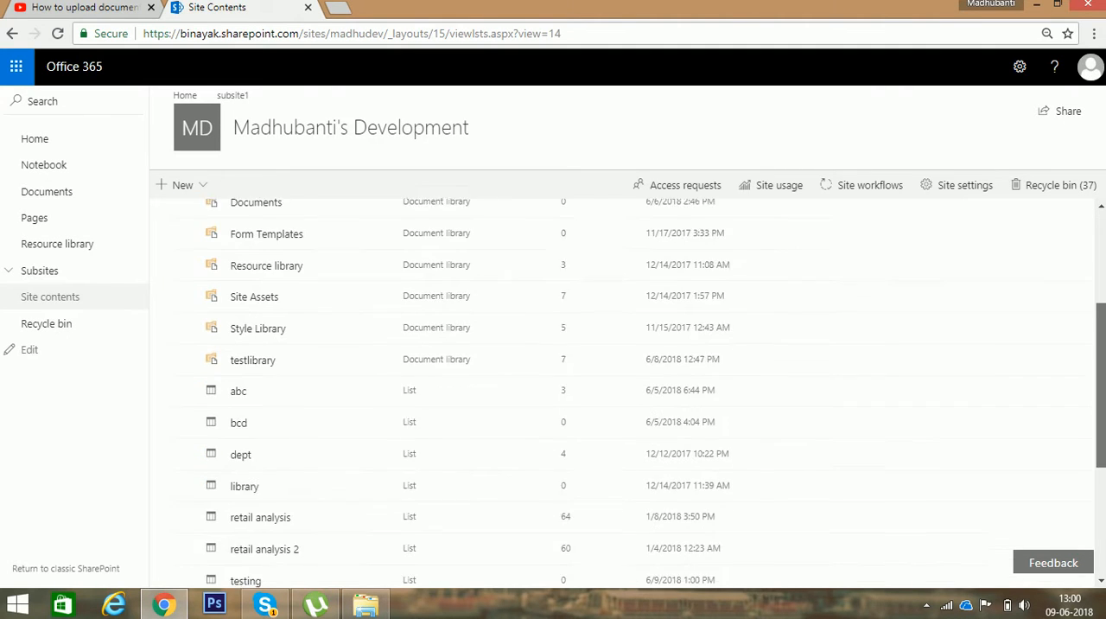
scroll(1103, 363, "down", 1)
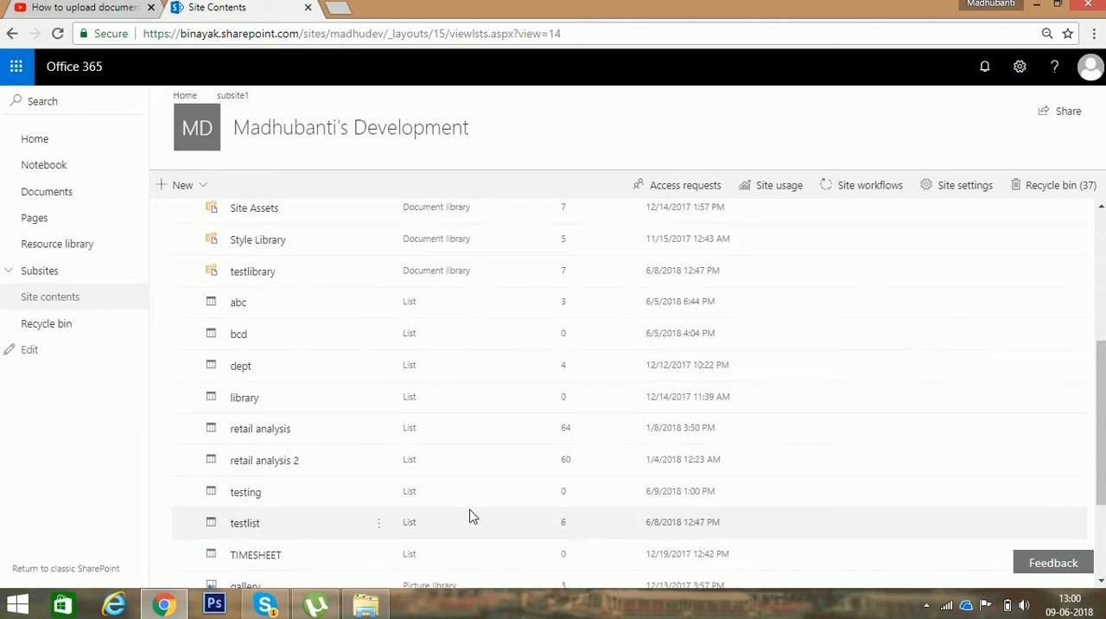
left_click(254, 500)
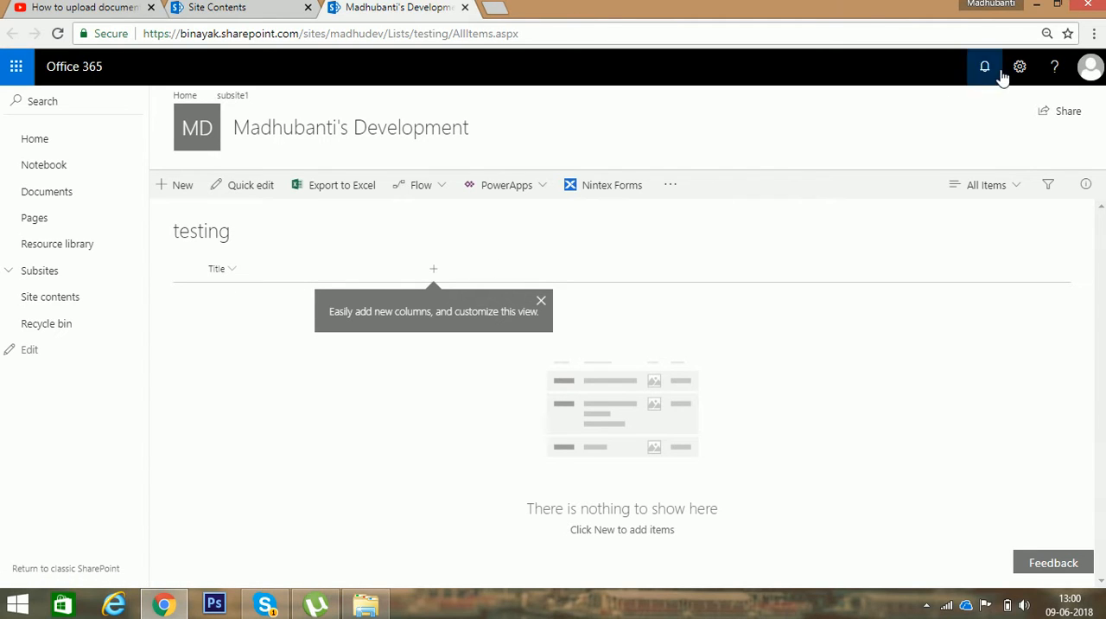
left_click(1027, 76)
left_click(1027, 76)
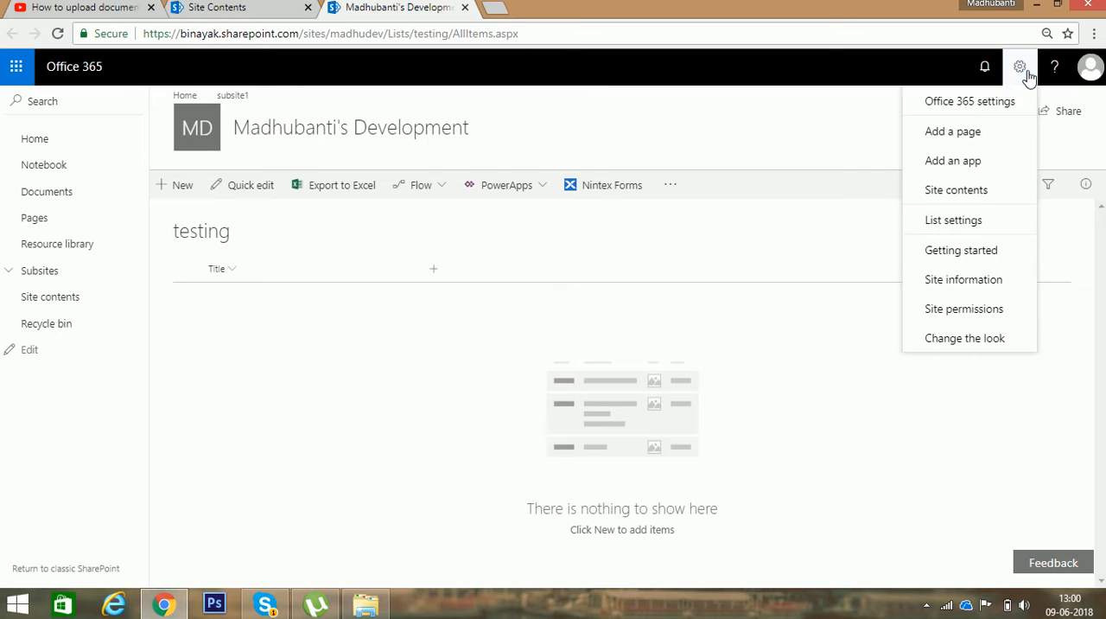
left_click(972, 222)
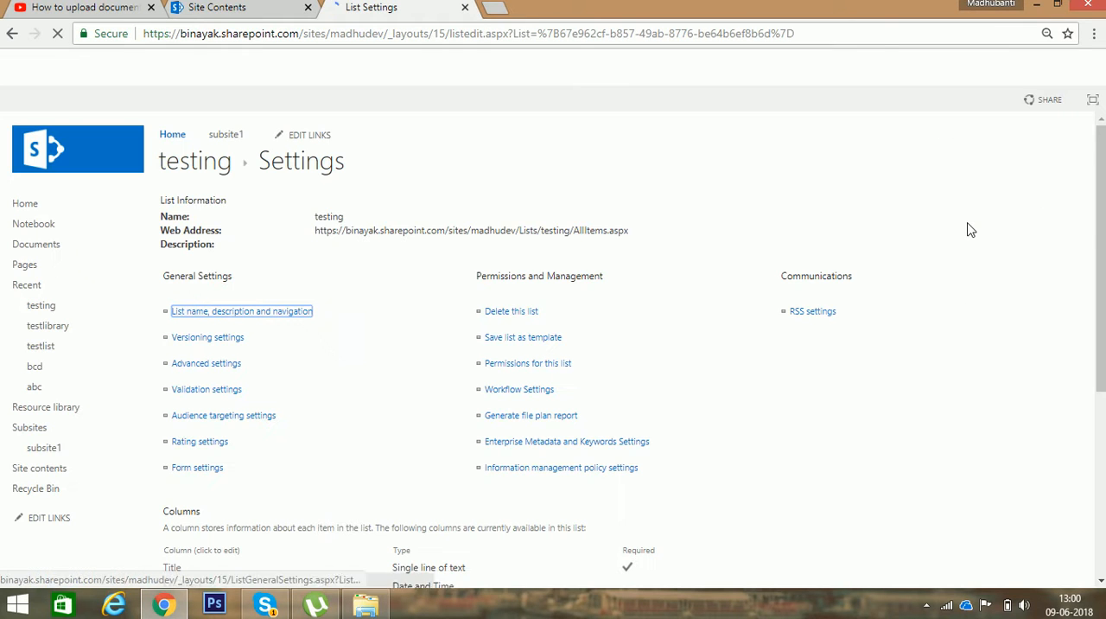
Step: Create a column called "name" in the testing list, with the type Single line of text
scroll(563, 363, "down", 2)
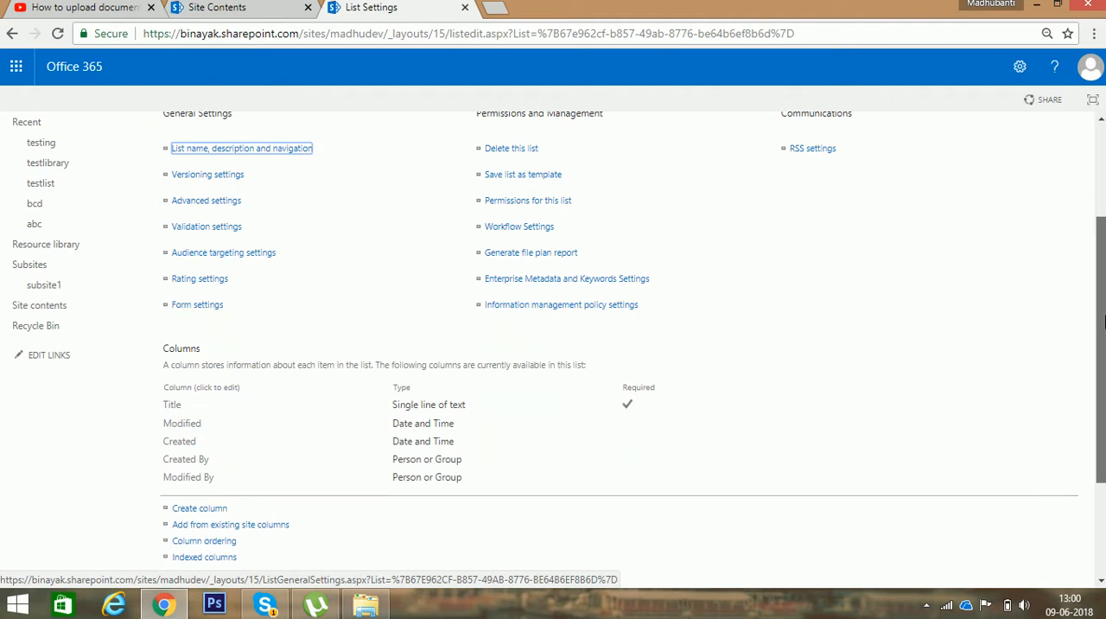
left_click(198, 510)
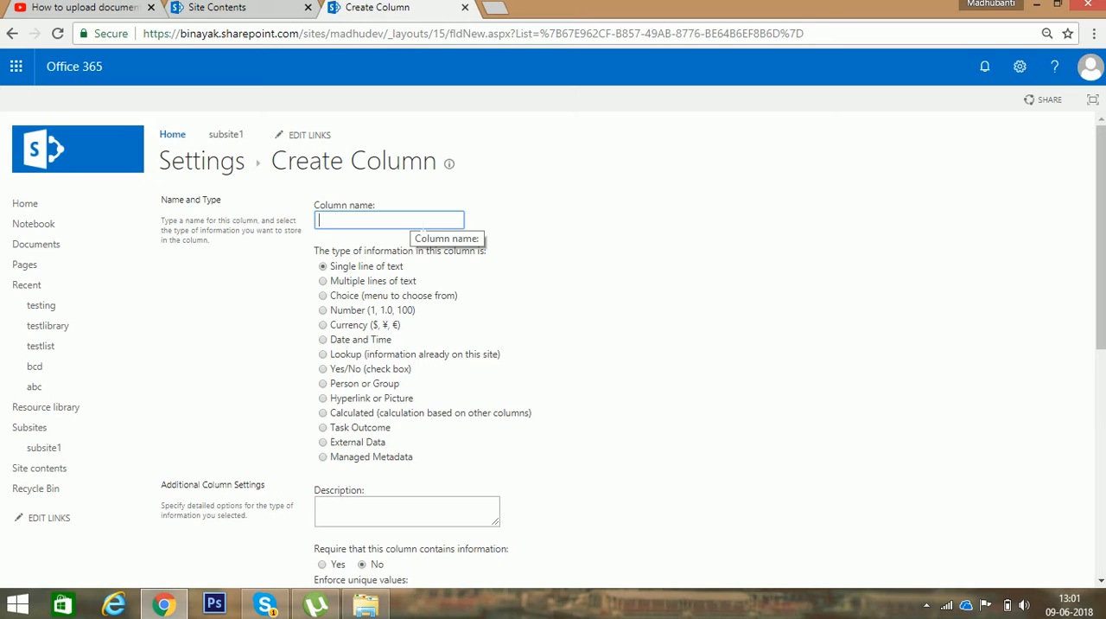
type("name")
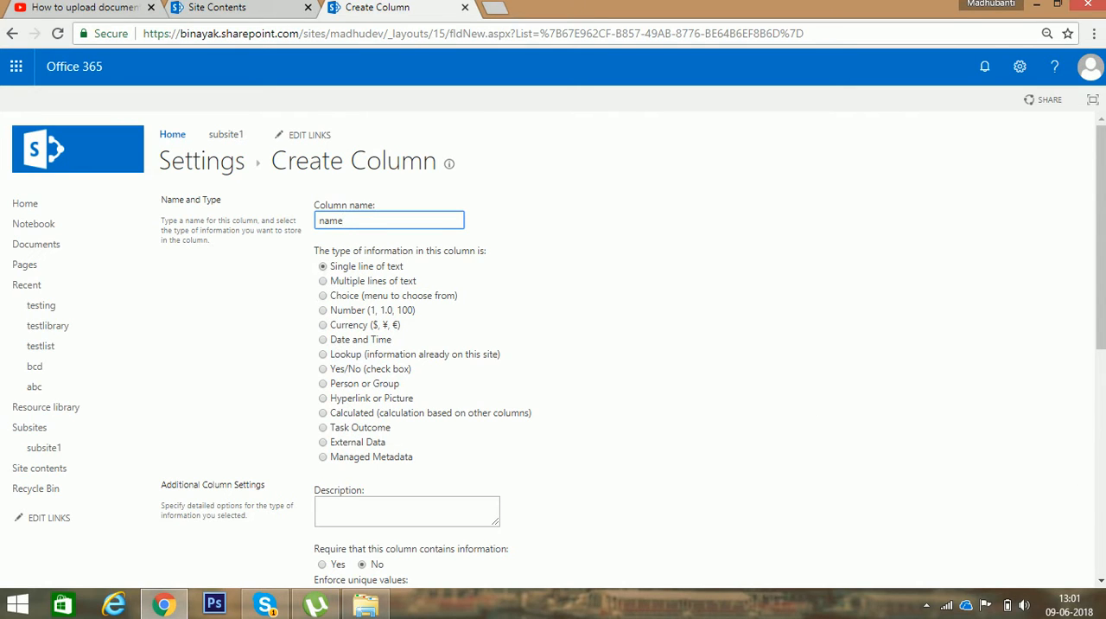
left_click(1100, 505)
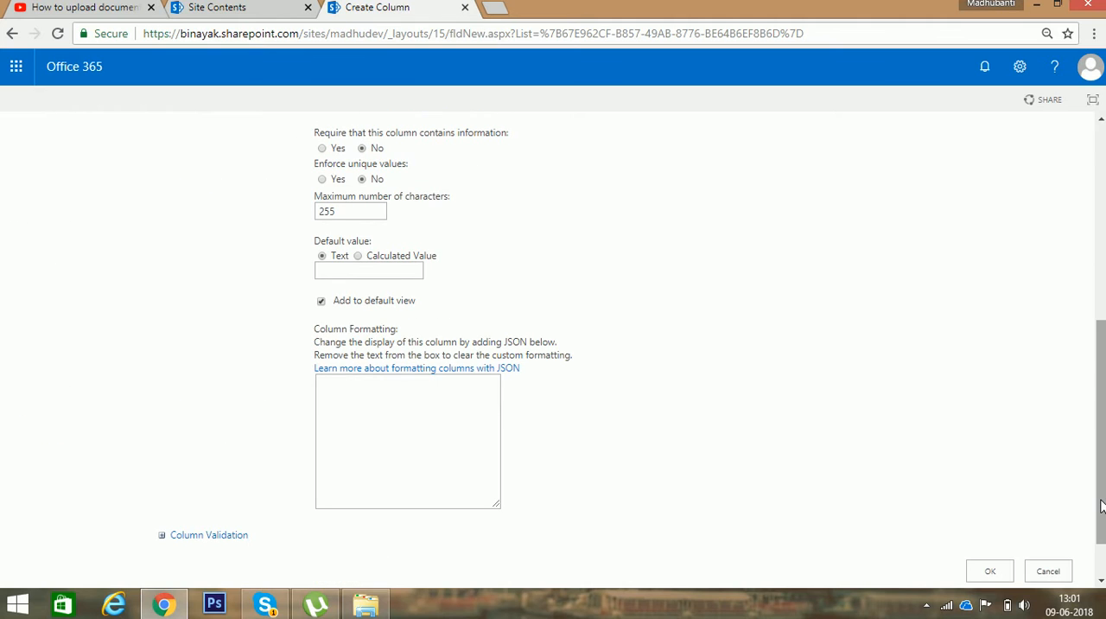
left_click(991, 571)
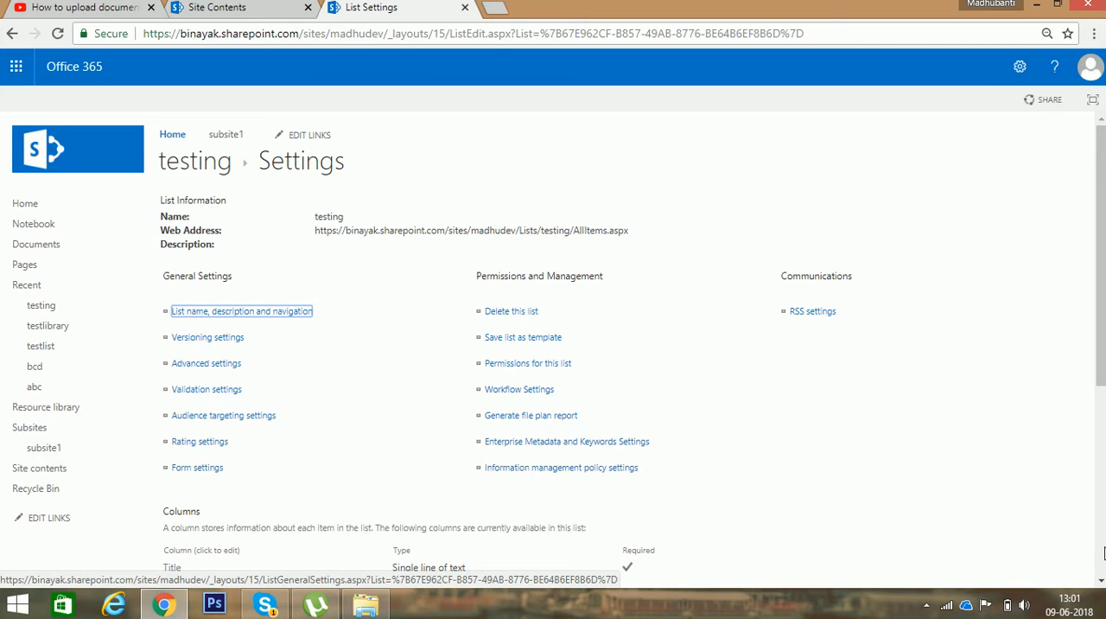
Step: Create a column called "number" in the testing list, with the type Number
scroll(1103, 517, "down", 4)
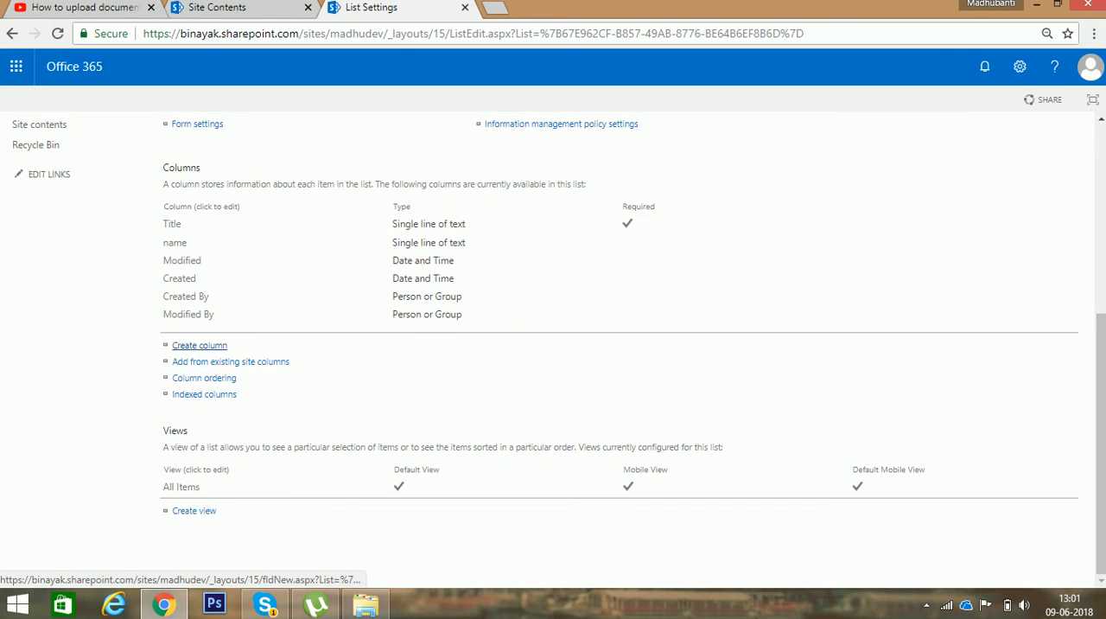
left_click(200, 346)
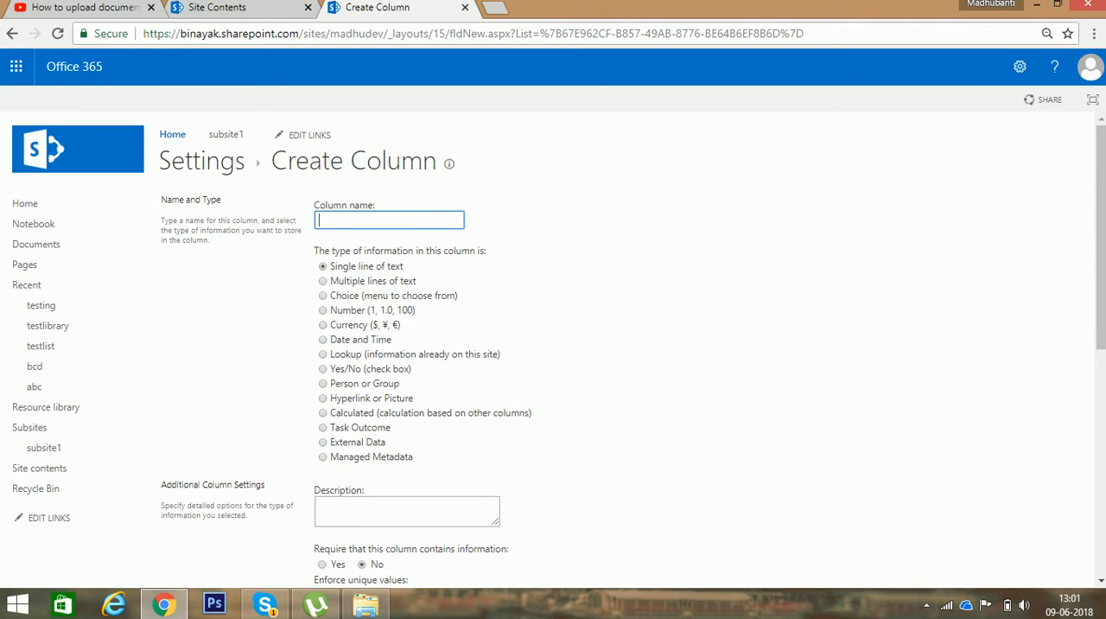
type("number")
left_click(322, 310)
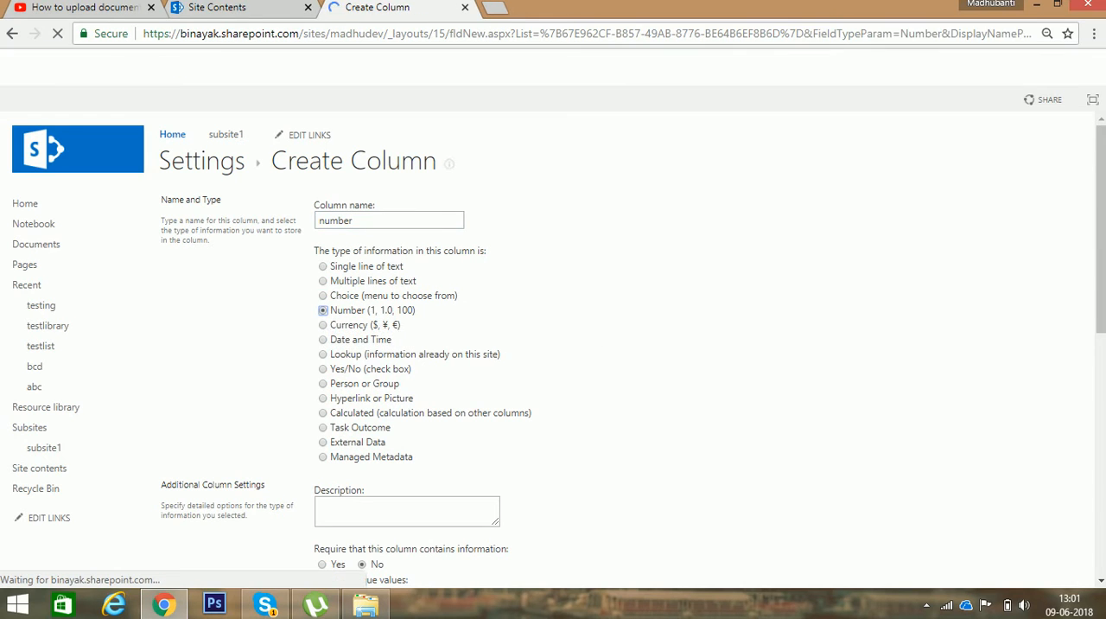
scroll(553, 346, "down", 5)
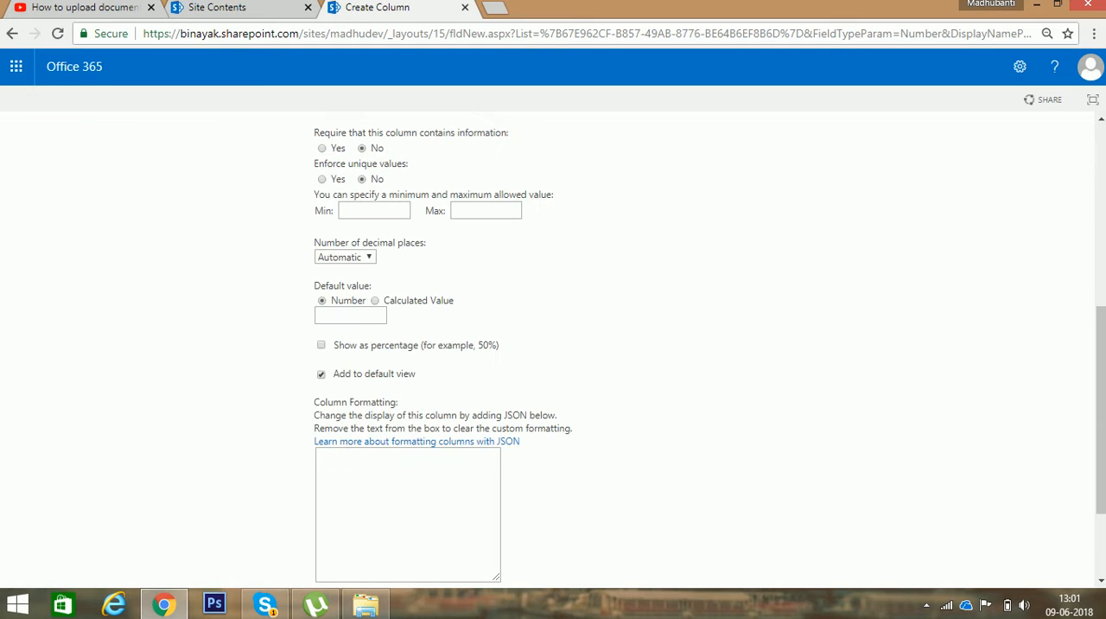
scroll(1101, 557, "down", 2)
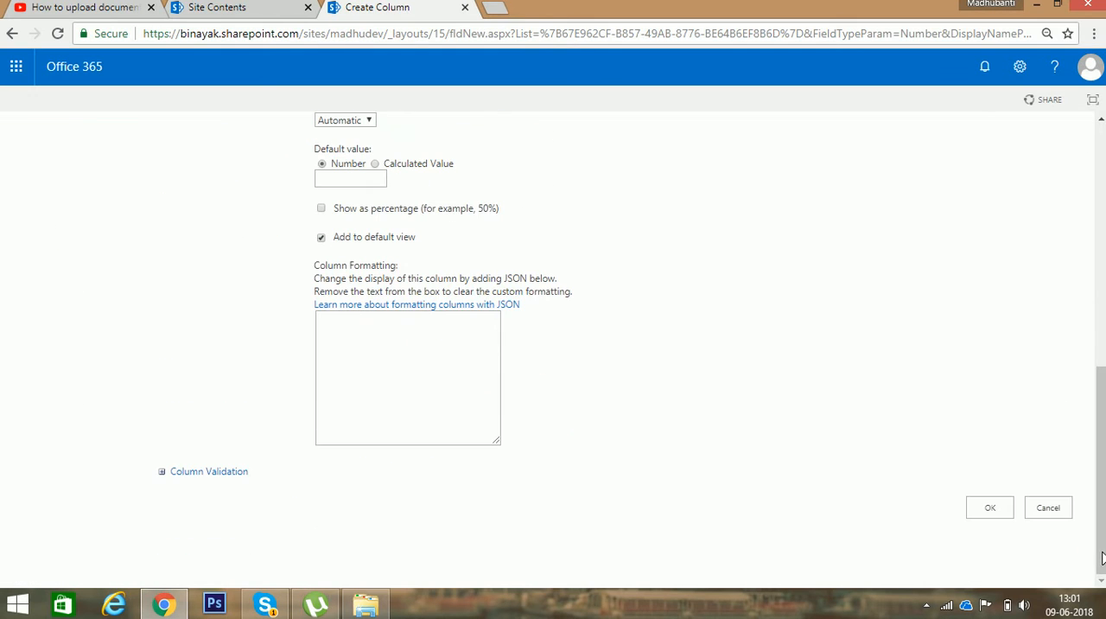
left_click(1000, 520)
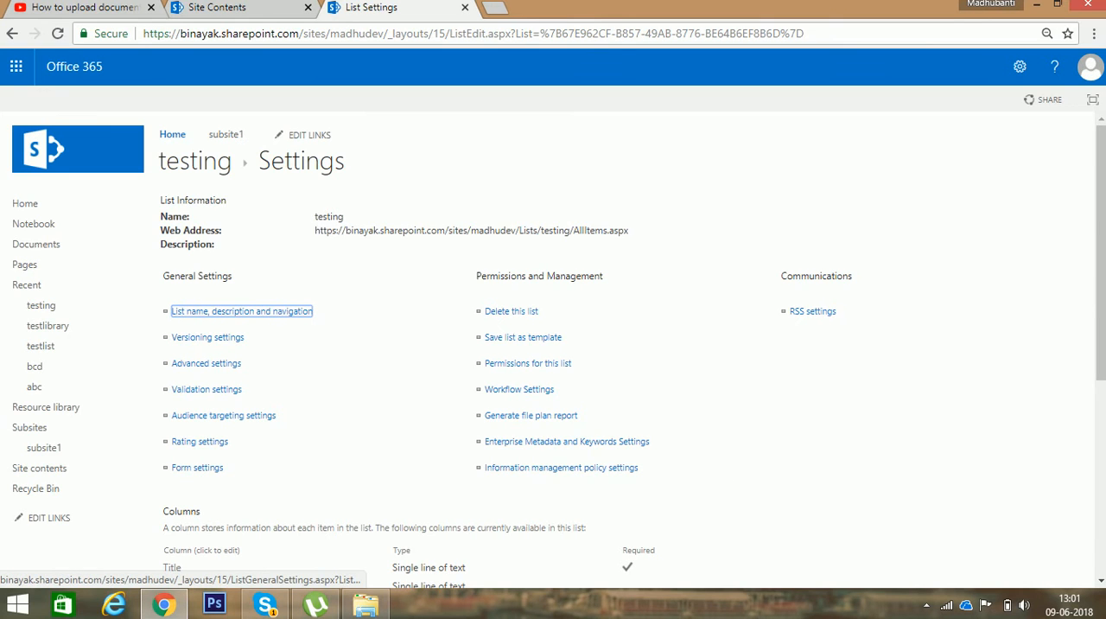
Step: Create a column called "active" in the testing list, with the type Yes/No (check box)
scroll(553, 345, "down", 4)
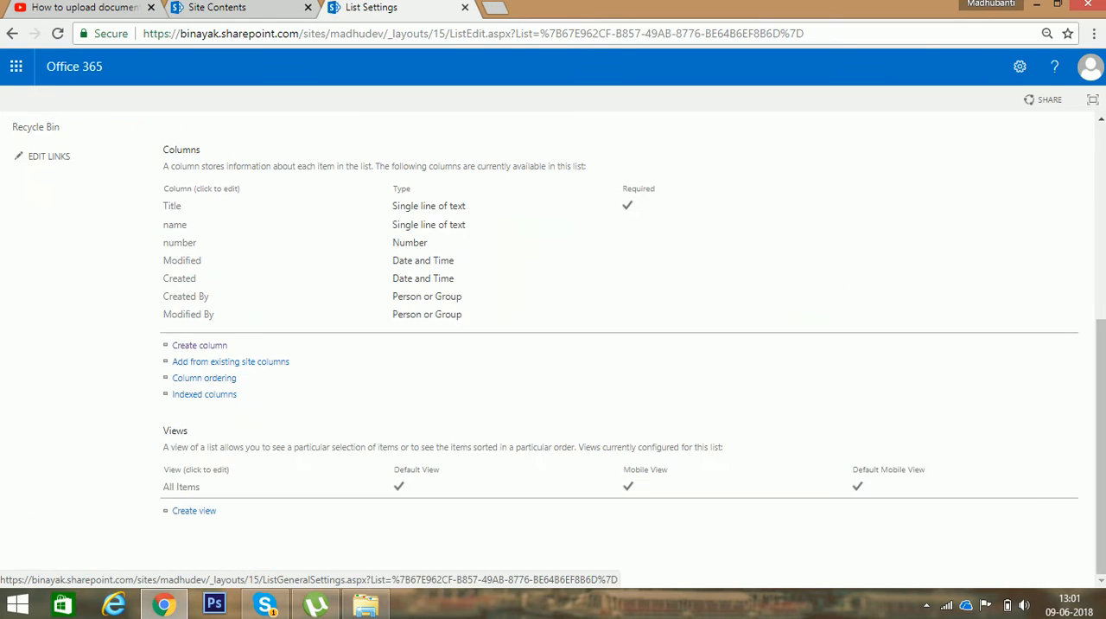
left_click(223, 349)
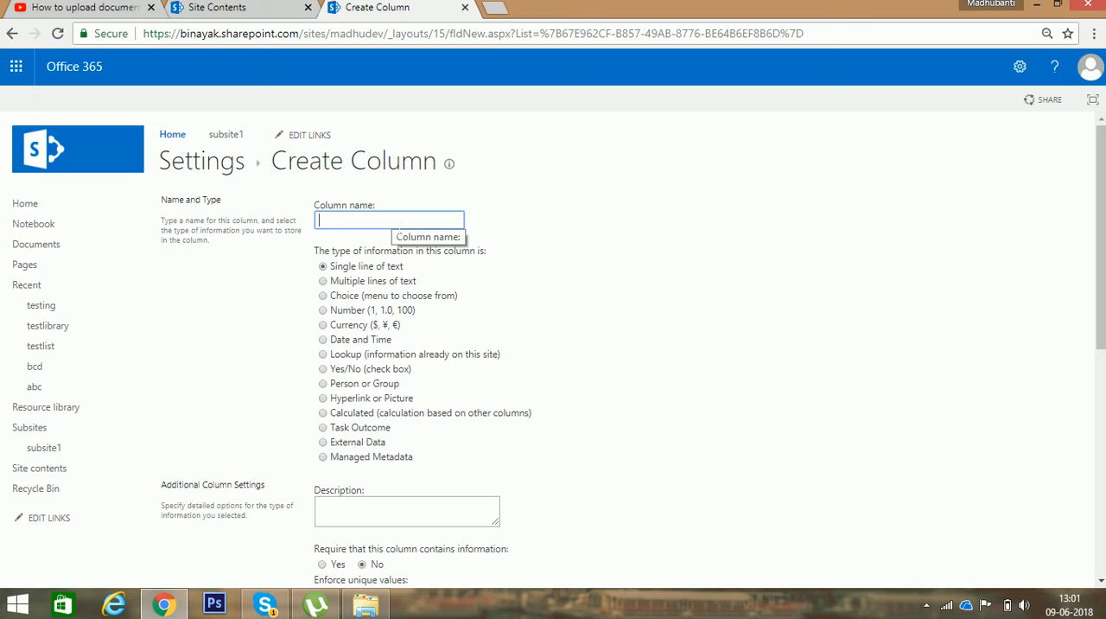
type("active")
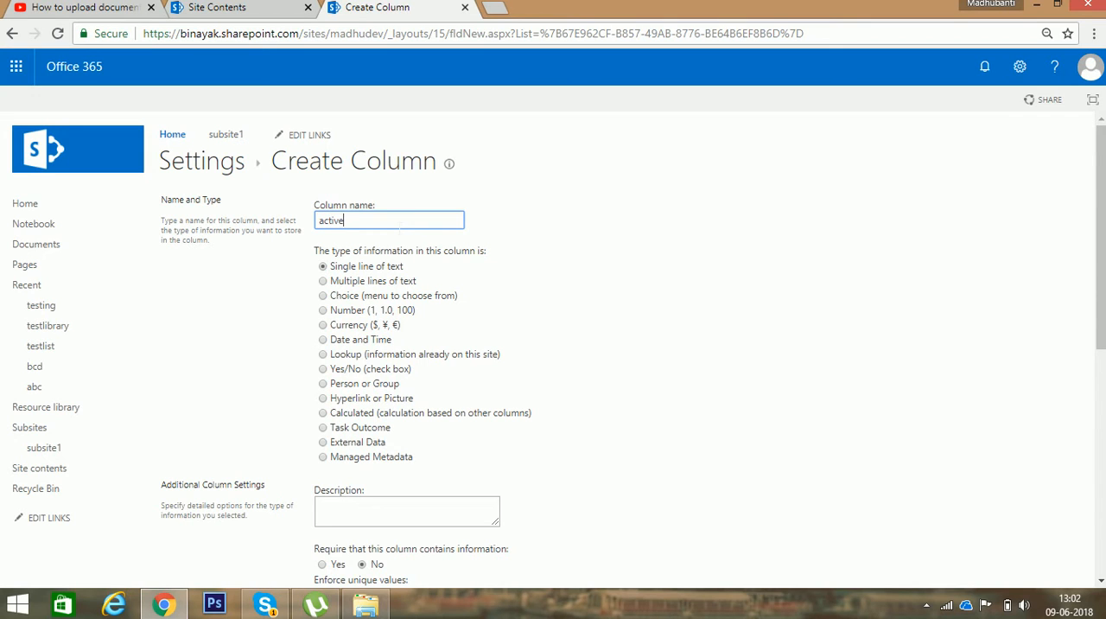
left_click(323, 369)
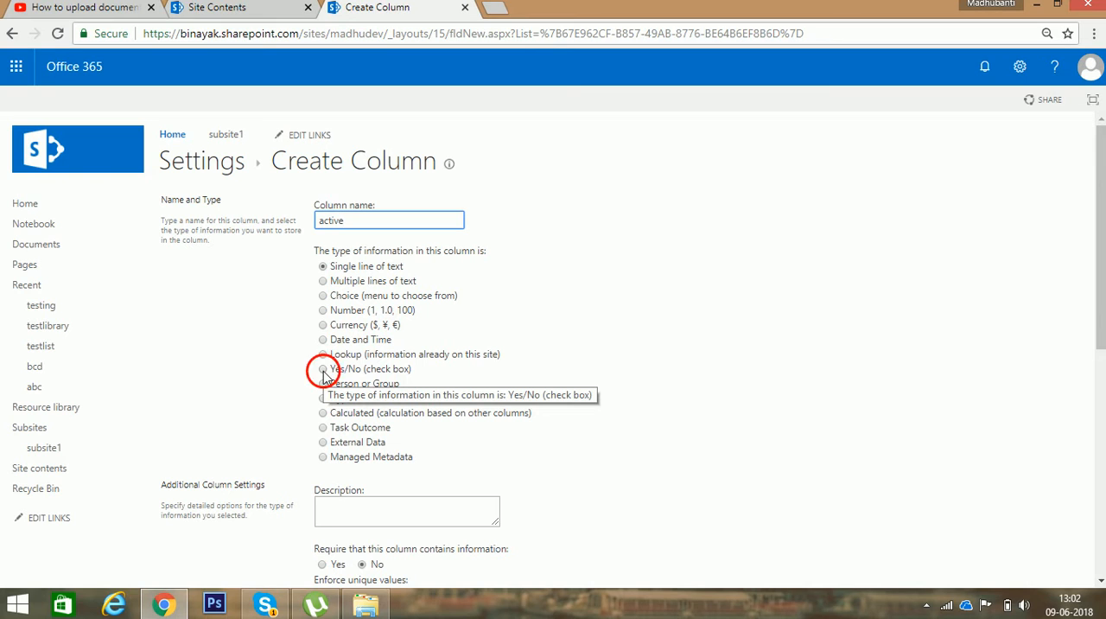
left_click(1097, 544)
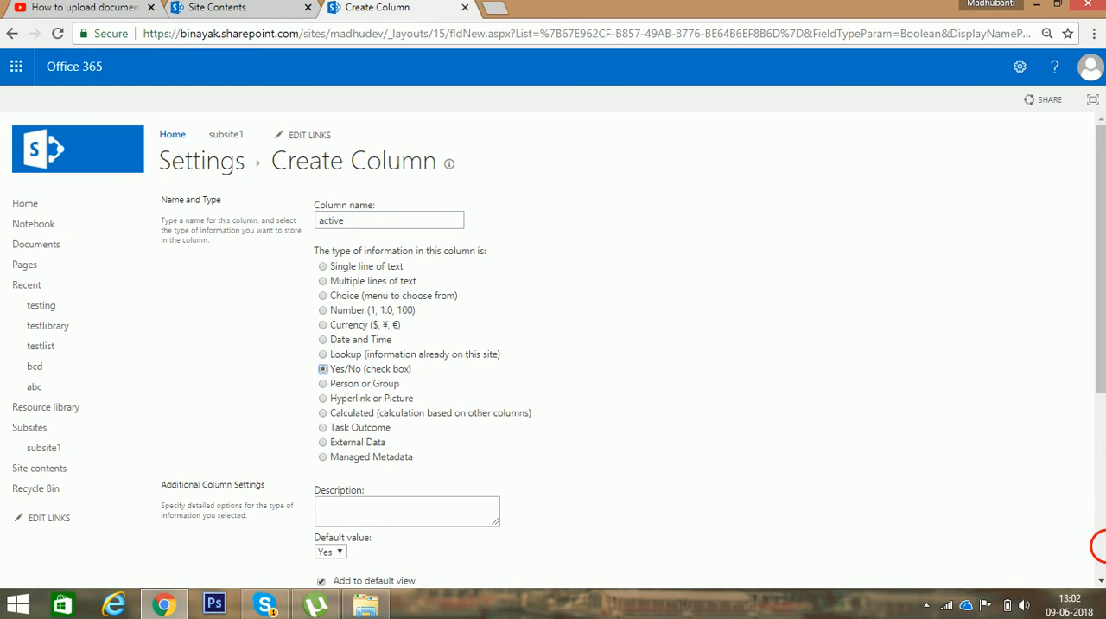
left_click(1005, 515)
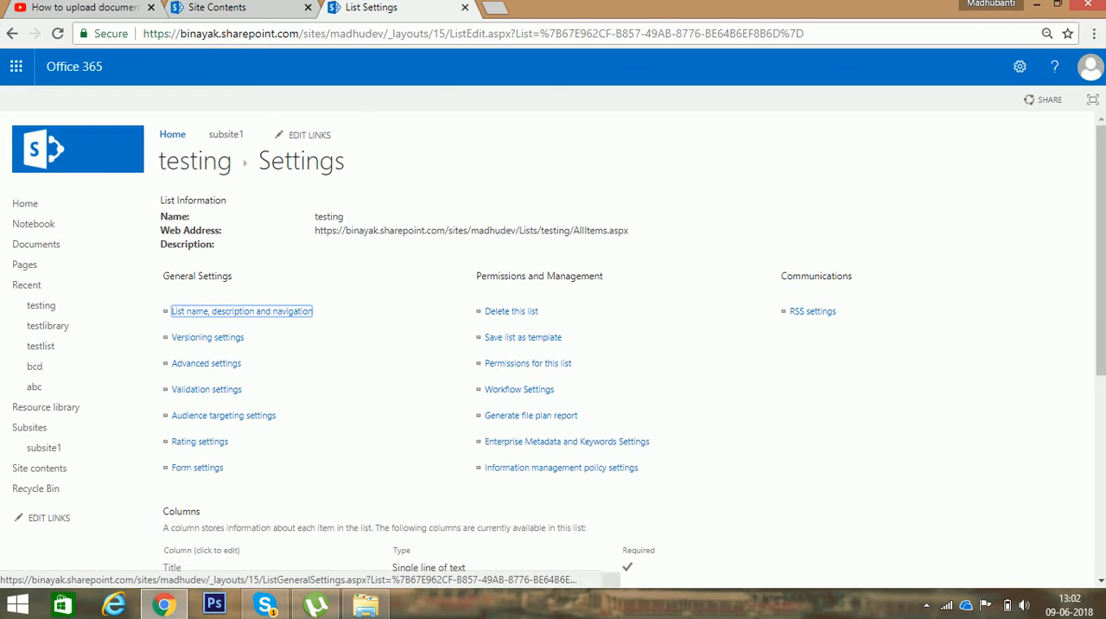
Step: Return to the testing list and save a new item with title 1, a person's name, number 123456789 and active set to Yes
left_click(197, 165)
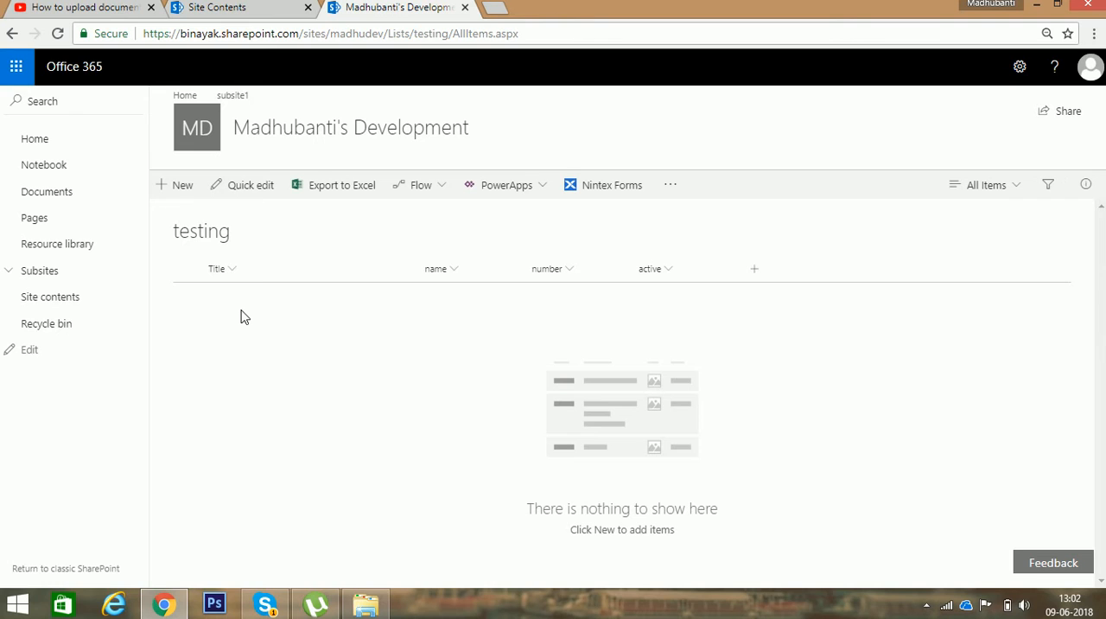
left_click(181, 186)
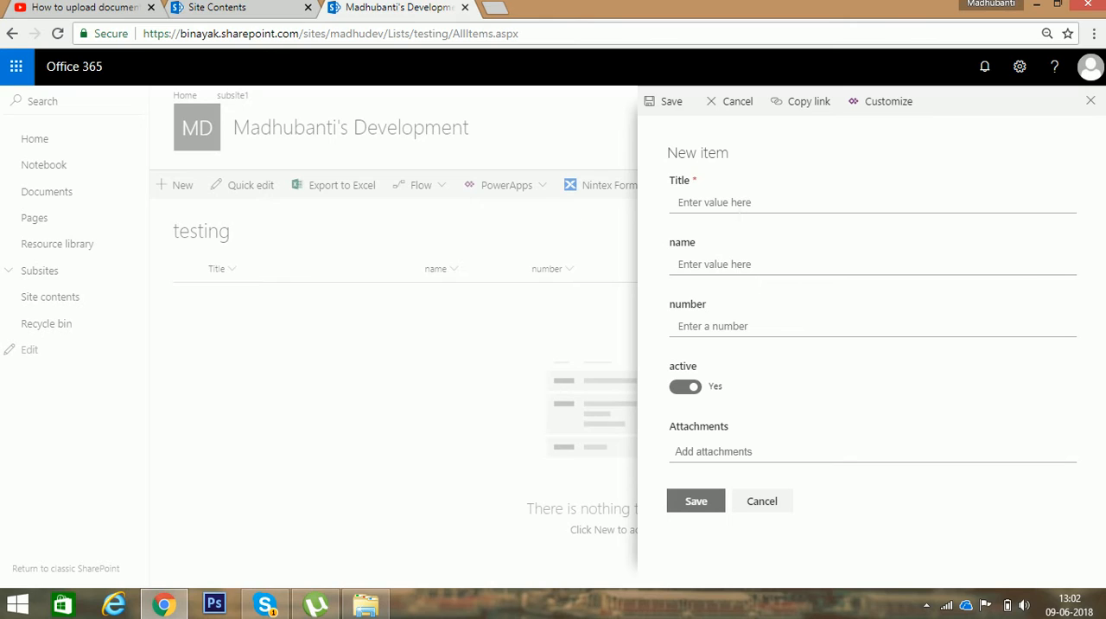
left_click(737, 206)
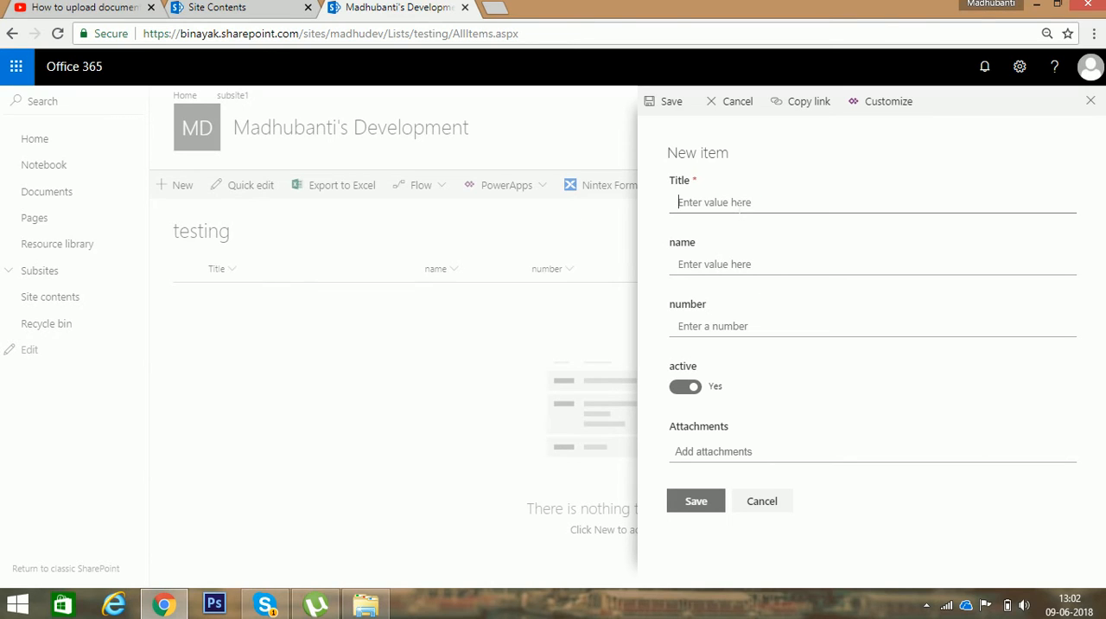
type("1")
left_click(716, 267)
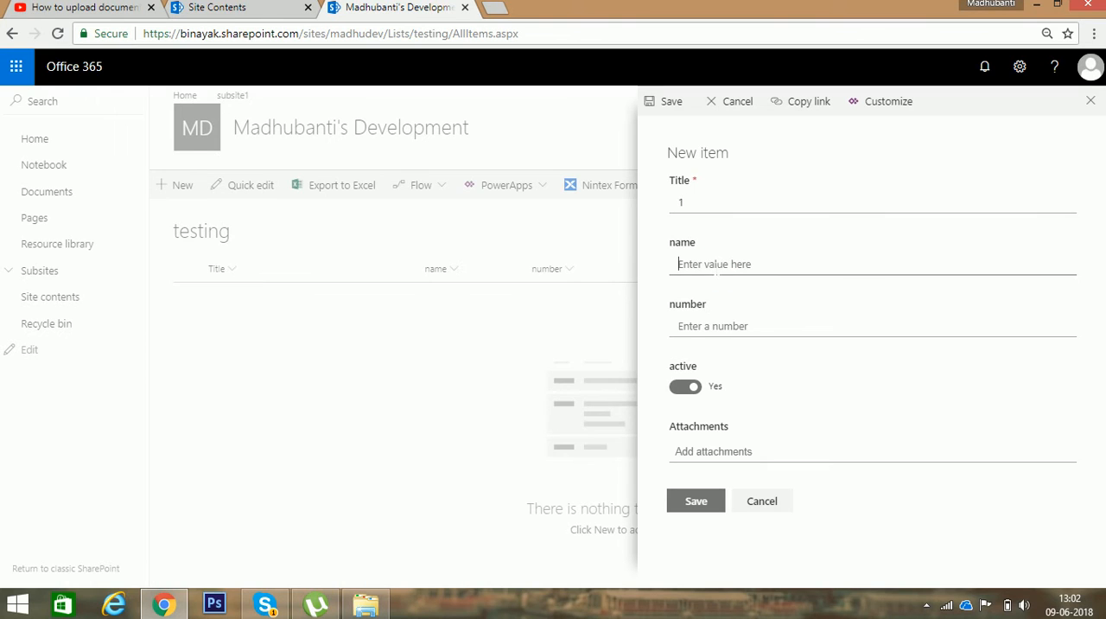
type("madhu")
key("Tab")
type("1")
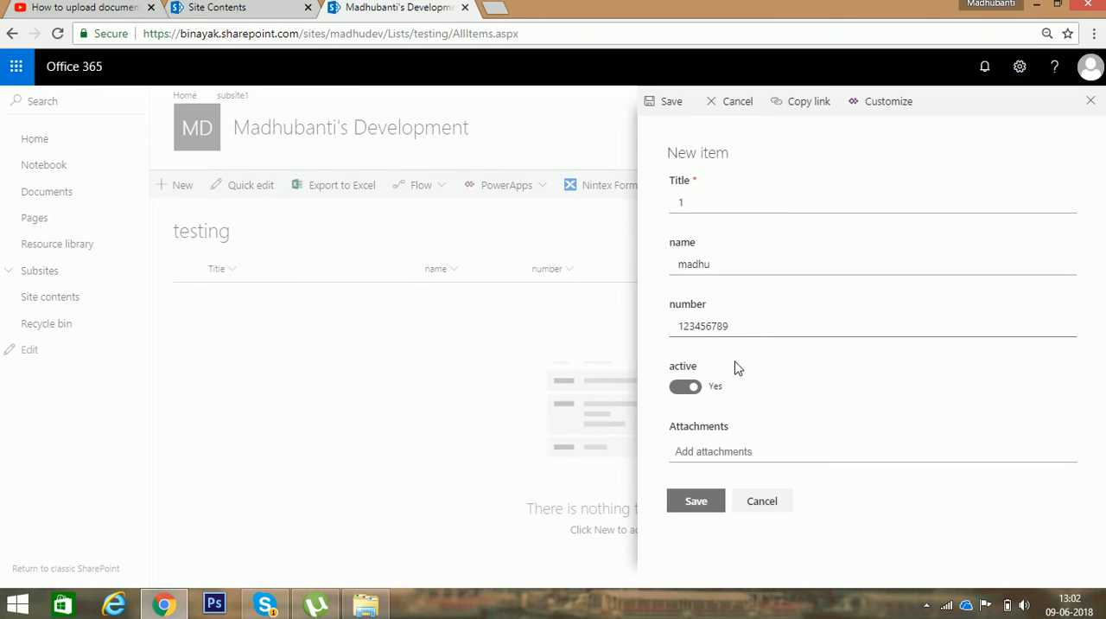
left_click(676, 396)
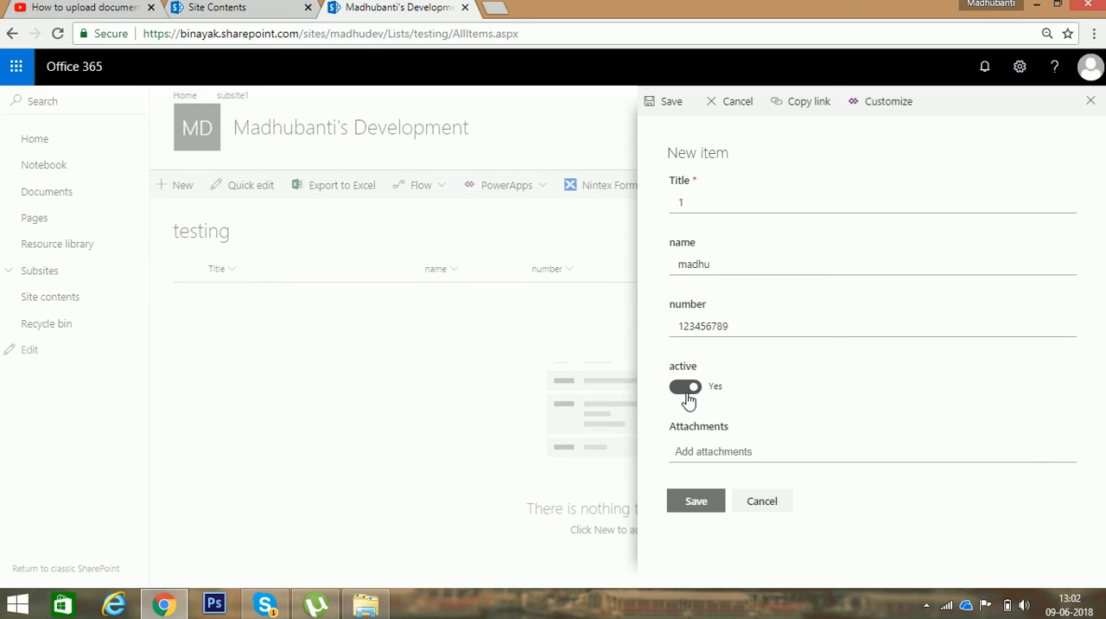
left_click(687, 391)
left_click(698, 391)
left_click(715, 506)
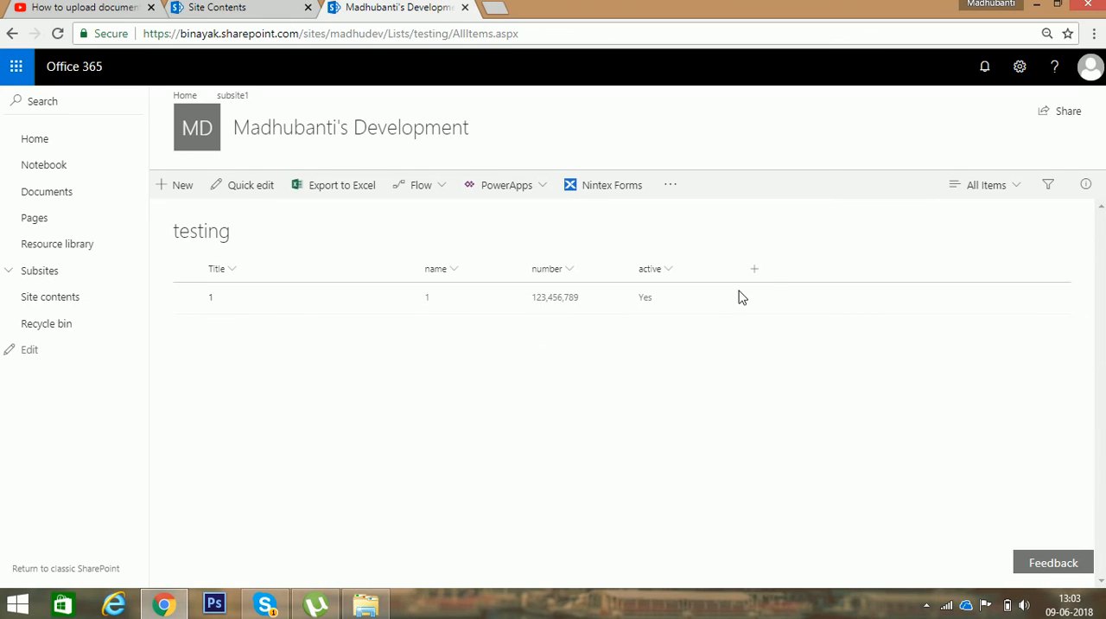
Step: Delete the testing list through its list settings, sending it to the site Recycle Bin
left_click(1019, 74)
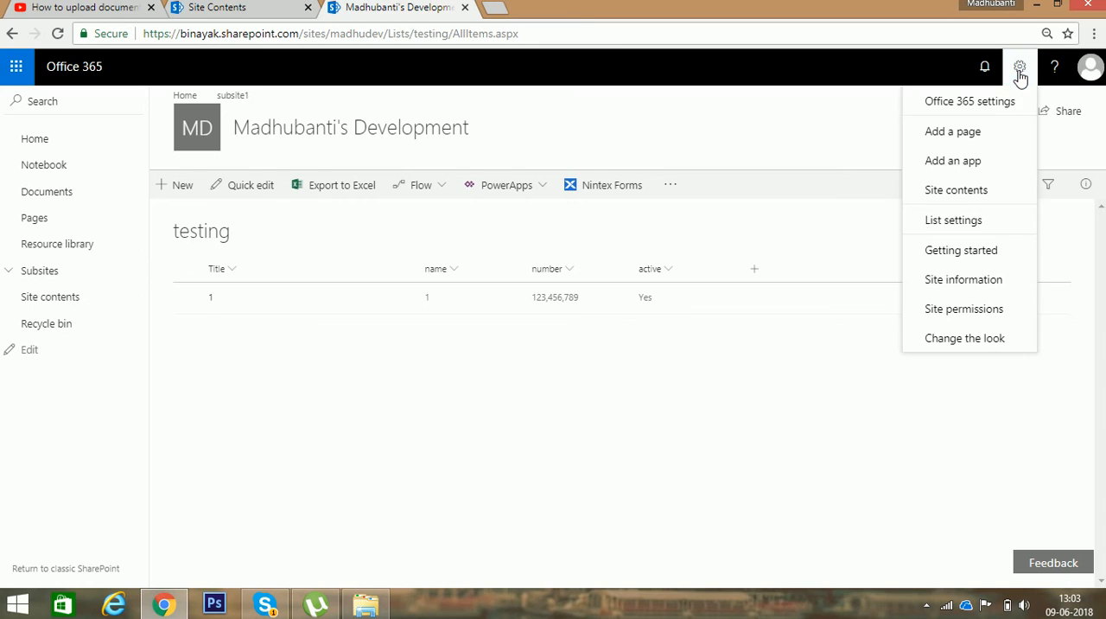
left_click(960, 221)
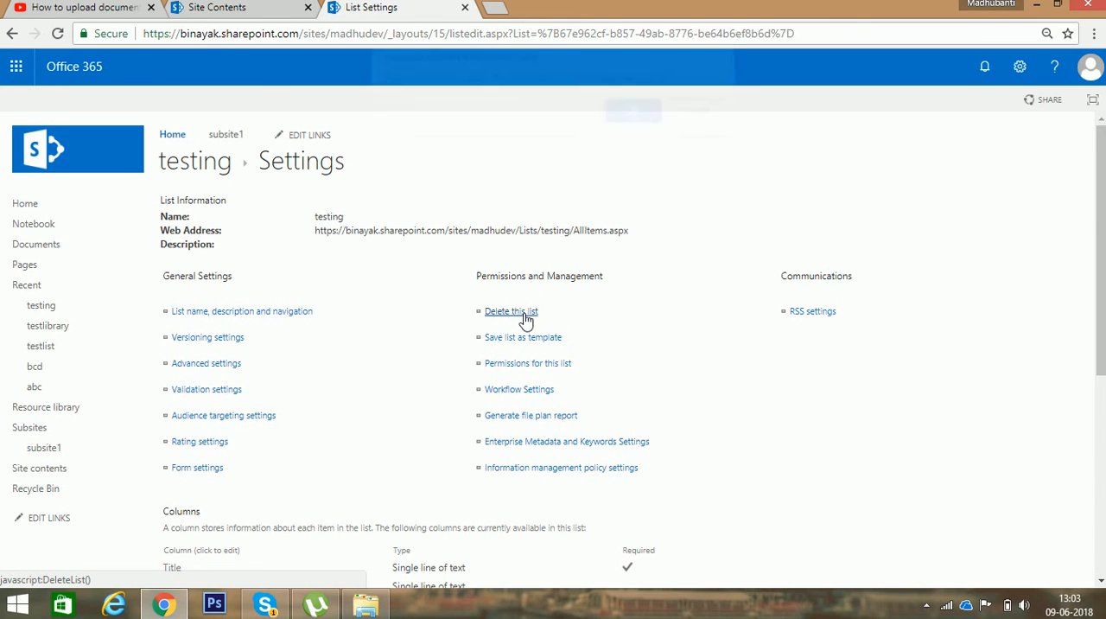
left_click(525, 316)
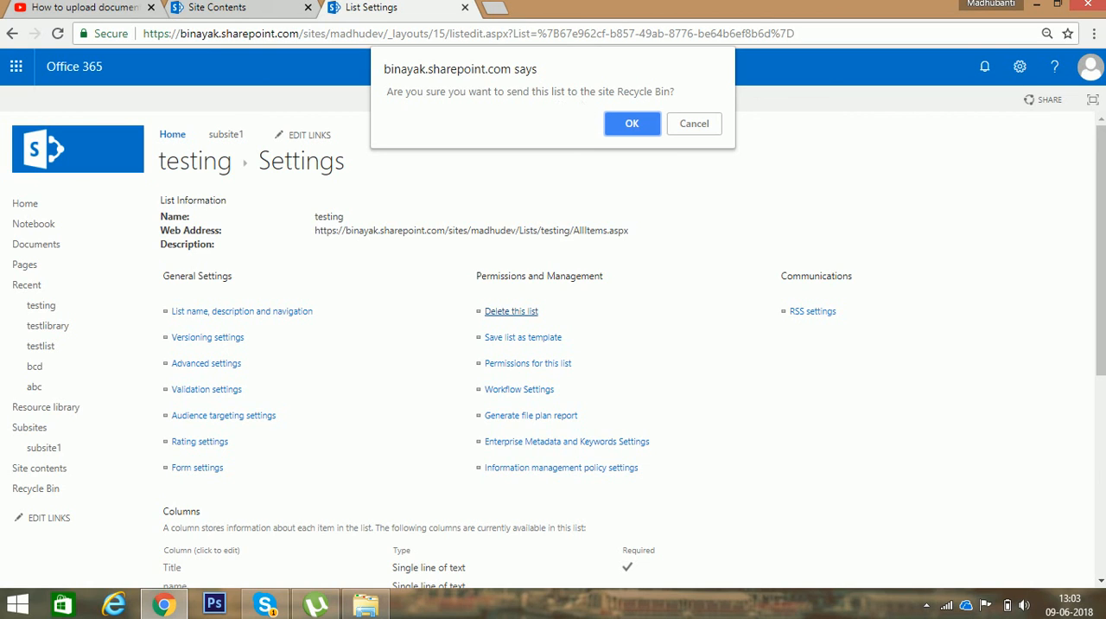
left_click(642, 127)
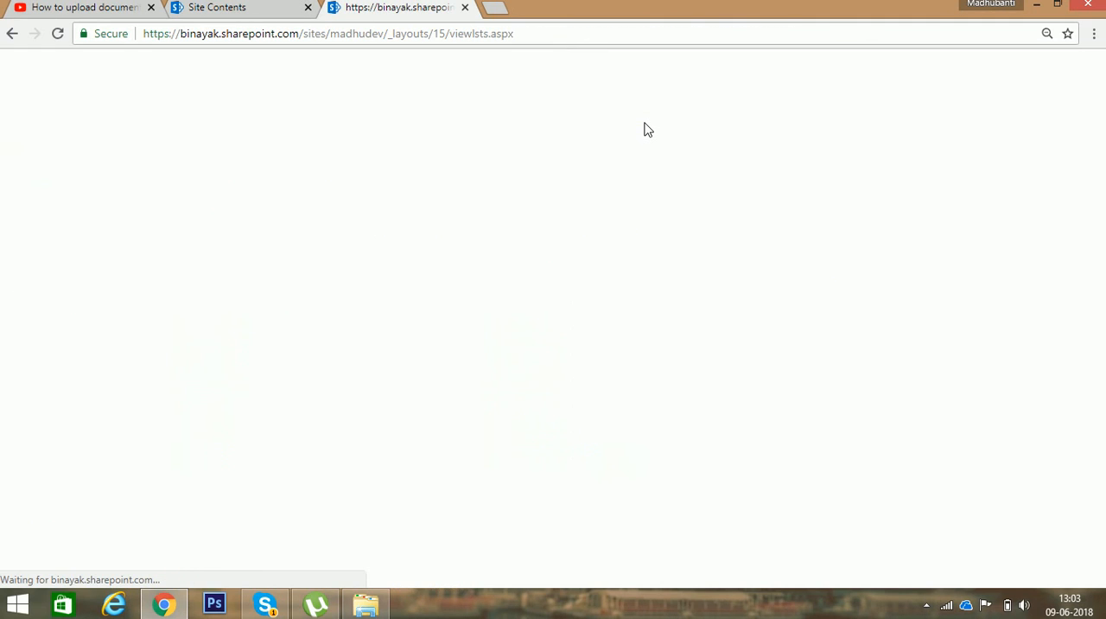